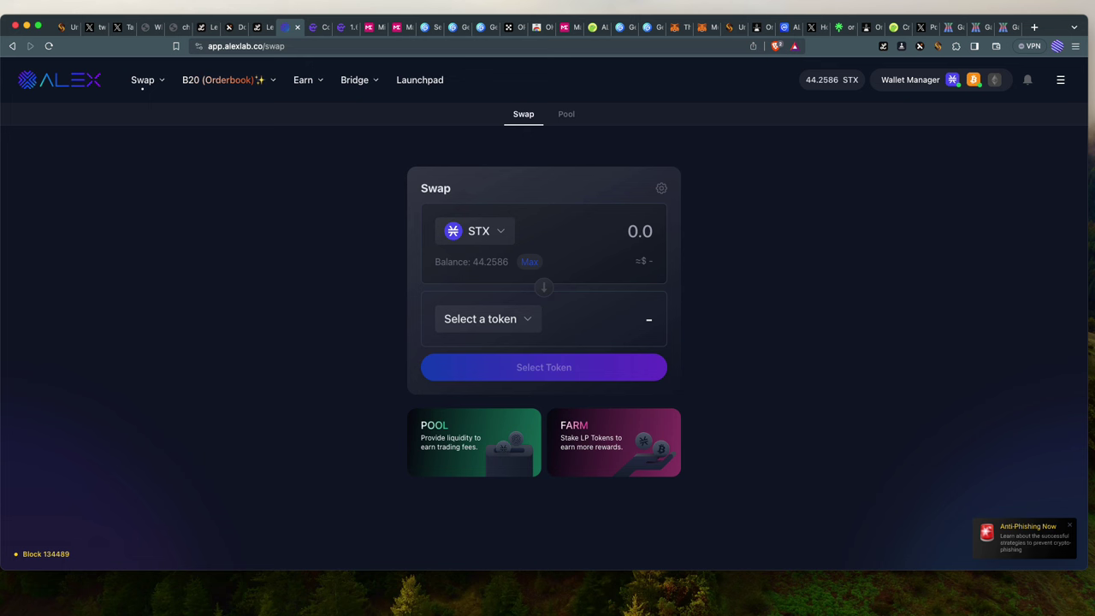
# Step: Look over ALEX's farming, staking and lottery menu, then switch to the leather.io website
pyautogui.press('super+Tab')
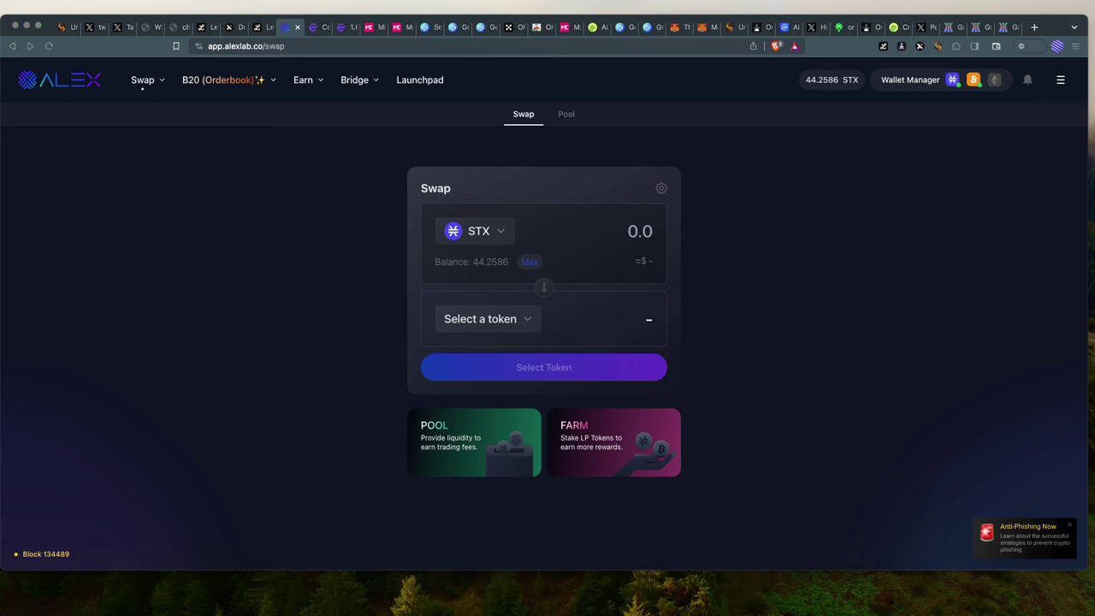
pyautogui.click(839, 203)
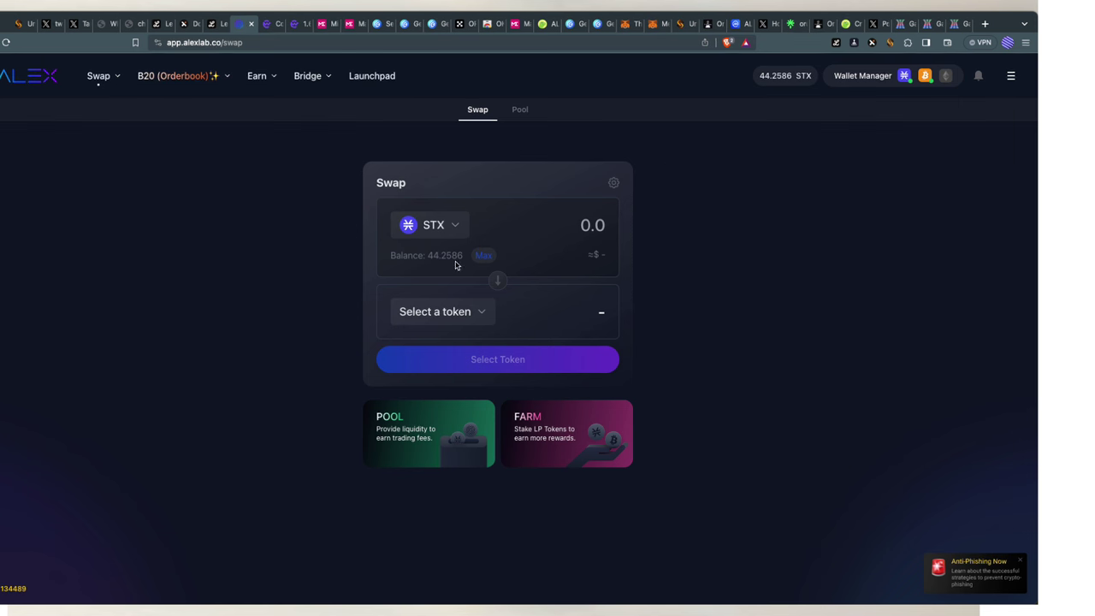
pyautogui.click(259, 78)
pyautogui.scroll(5, 606, 330)
pyautogui.scroll(-5, 671, 300)
pyautogui.click(208, 28)
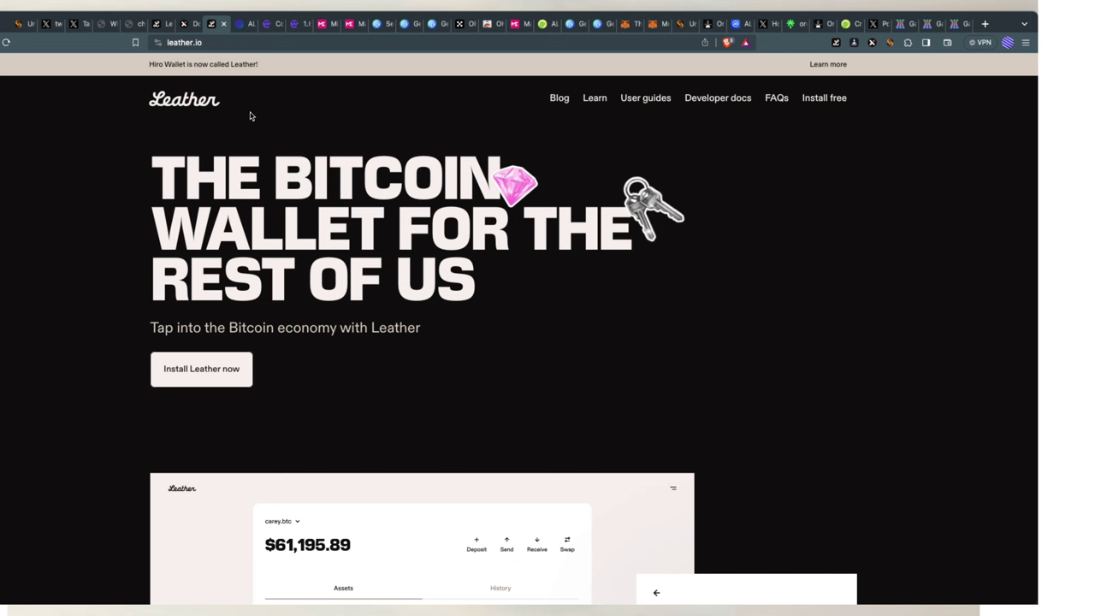
# Step: Open Account 1 in the Leather extension and review its $164.40 holdings, including 99.5 sUSDT
pyautogui.click(159, 26)
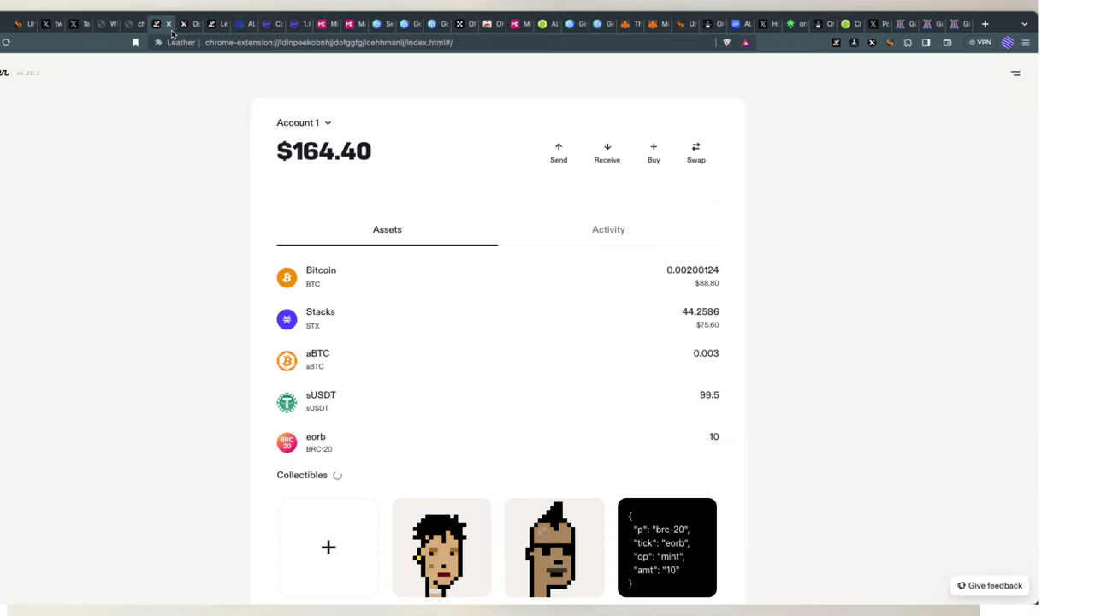
pyautogui.click(184, 24)
pyautogui.click(158, 25)
pyautogui.scroll(5, 399, 311)
pyautogui.hscroll(4, 123, 357)
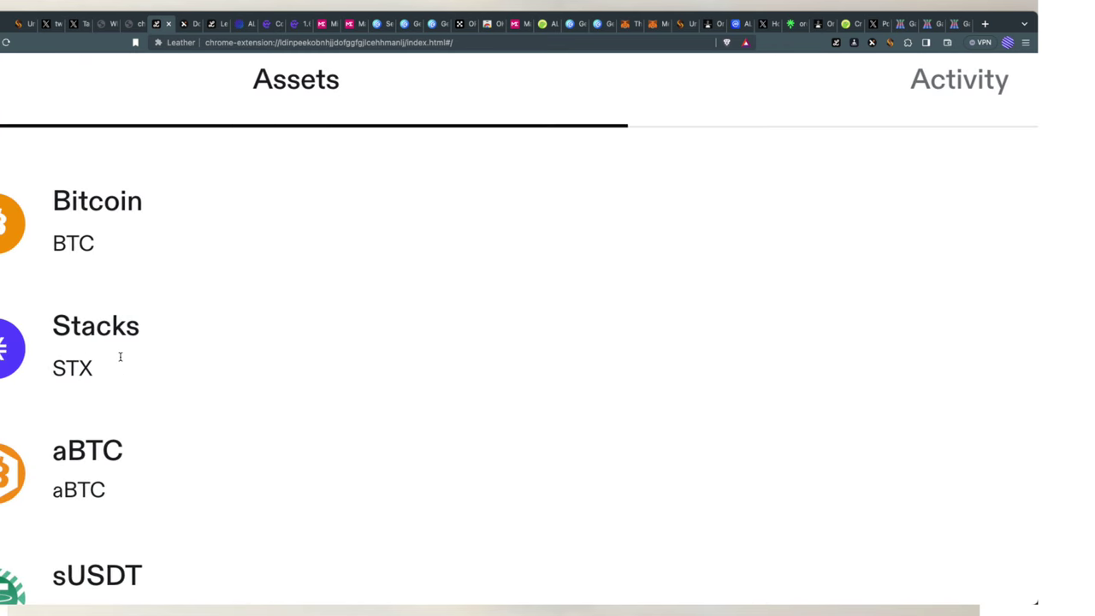
pyautogui.hscroll(5, 126, 360)
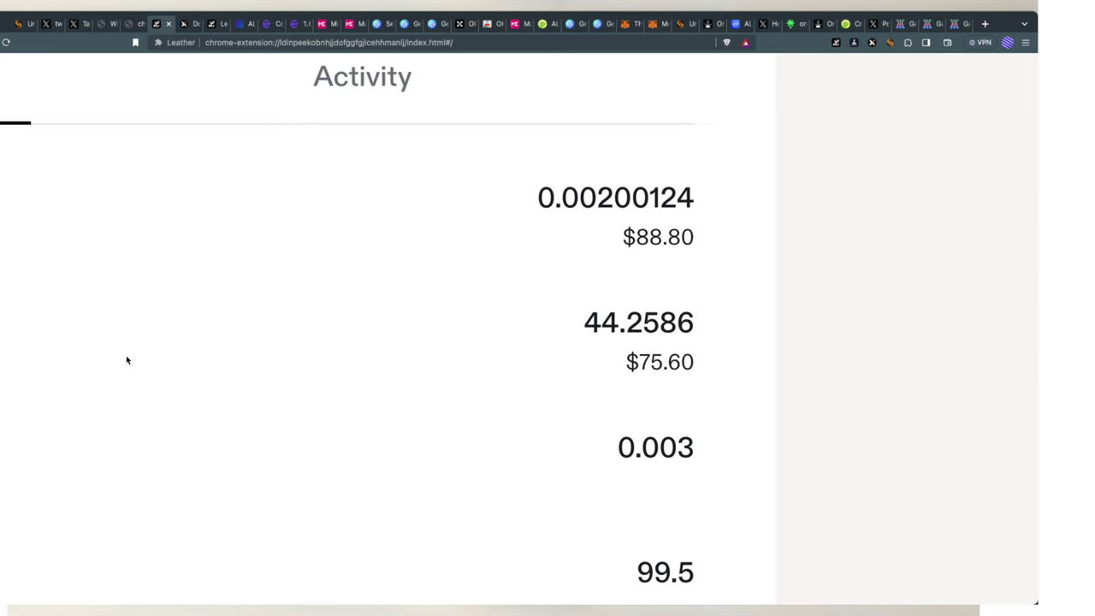
pyautogui.hscroll(-10, 127, 361)
pyautogui.hscroll(4, 272, 330)
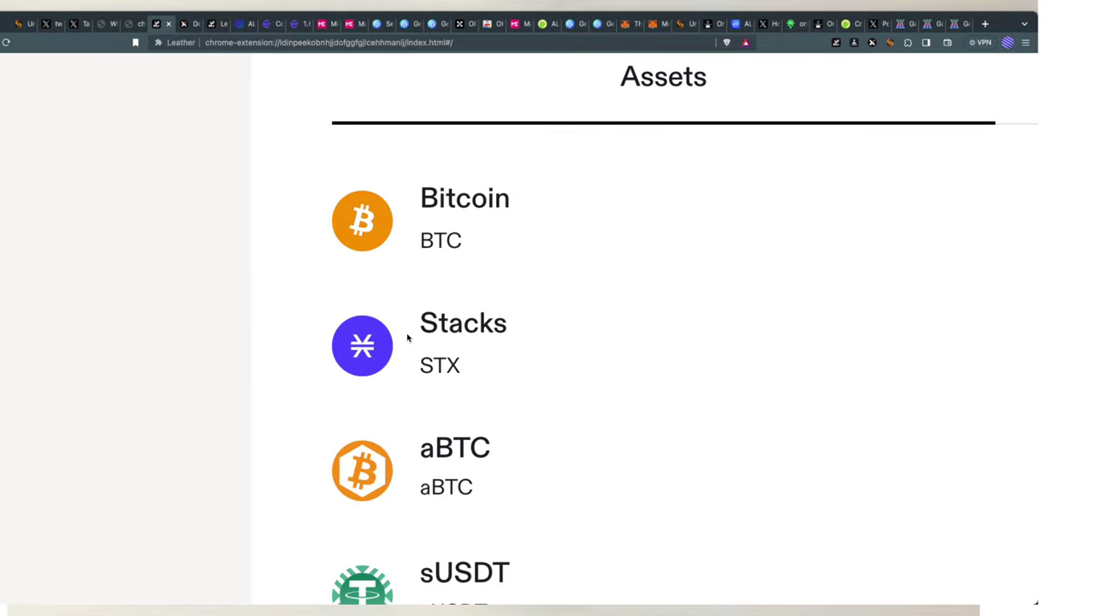
# Step: Scroll down the asset list and switch to CoinW's STX/USDT spot trading page
pyautogui.scroll(-6, 451, 330)
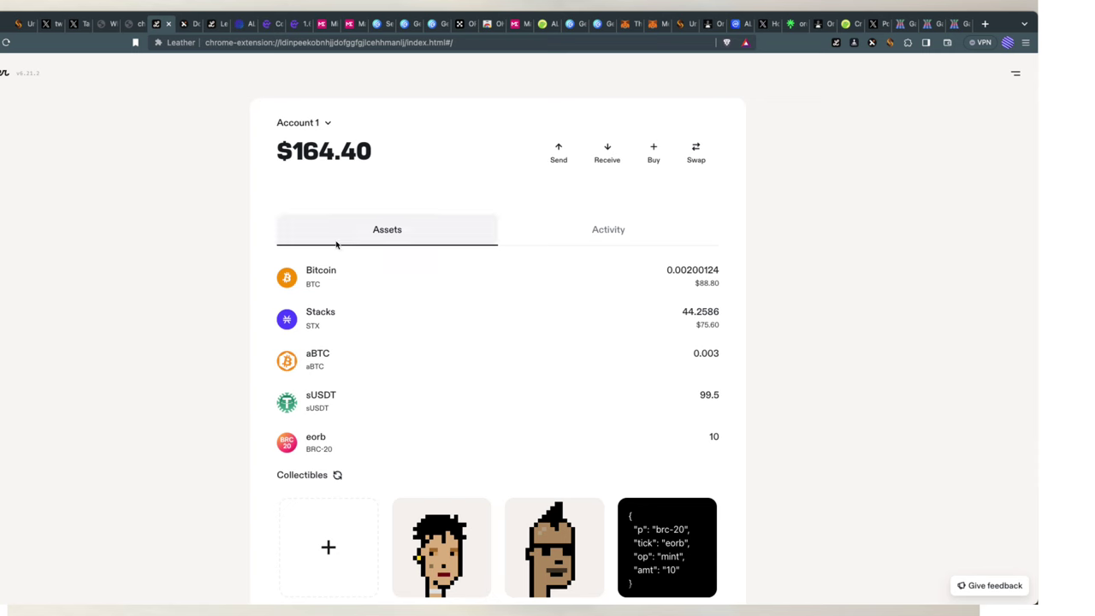
pyautogui.click(269, 23)
pyautogui.click(298, 23)
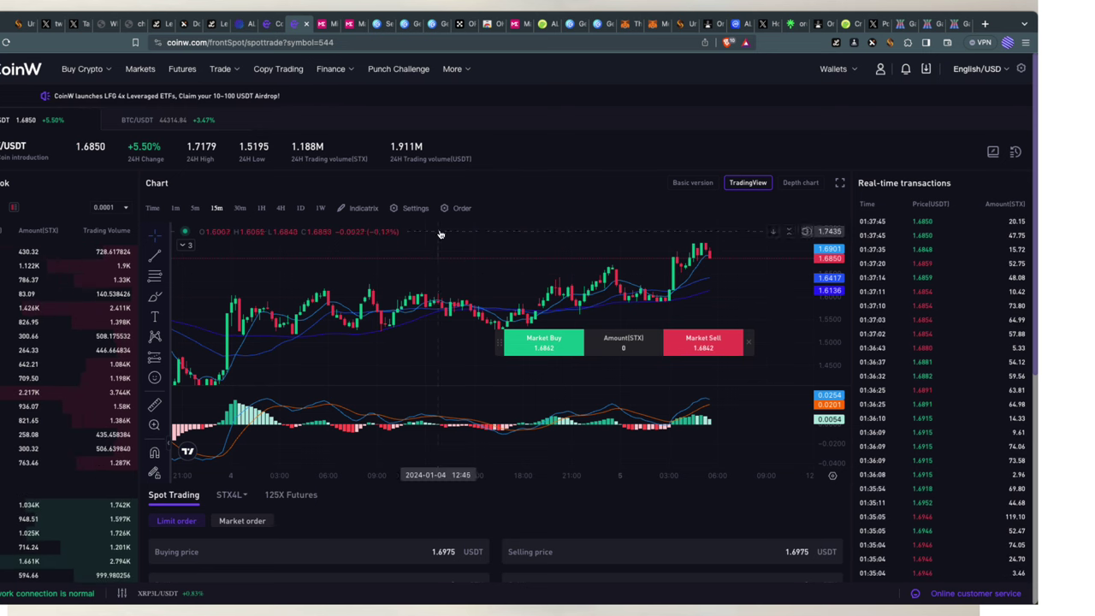
pyautogui.click(461, 210)
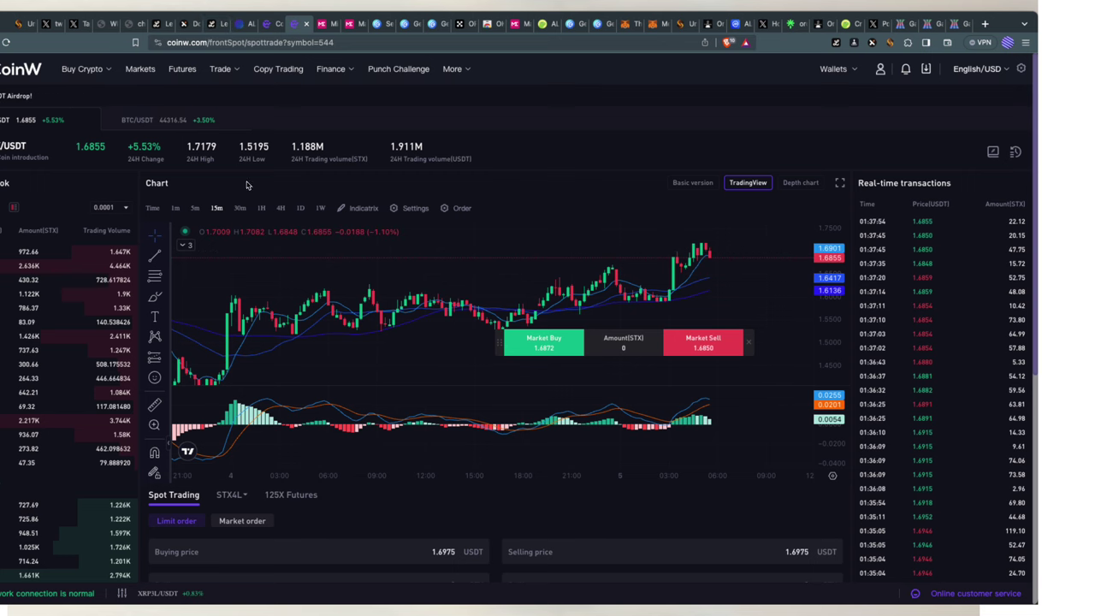
pyautogui.moveTo(125, 278)
pyautogui.scroll(-3, 205, 532)
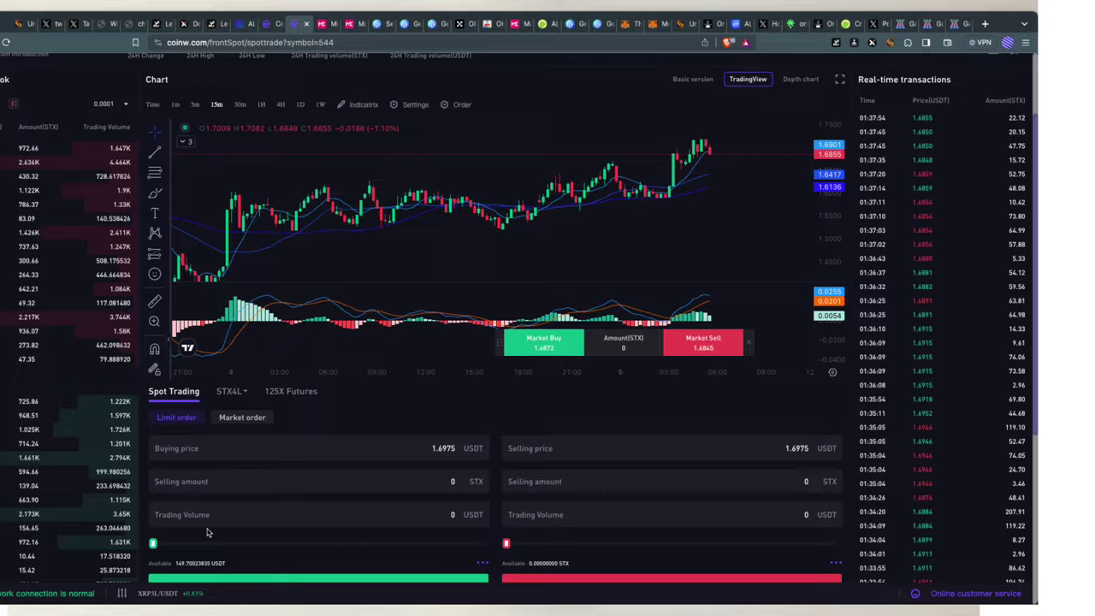
pyautogui.scroll(3, 208, 532)
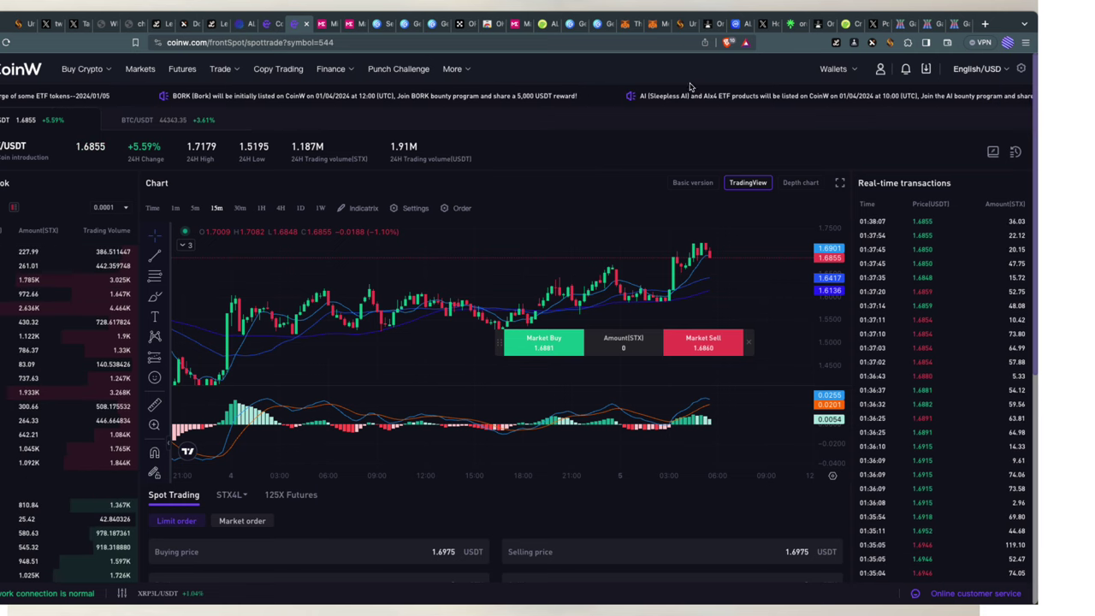
# Step: Reopen Leather's Account 1 assets view, zoom in briefly, and scroll through the Stamp and Ordinal collectibles
pyautogui.click(213, 25)
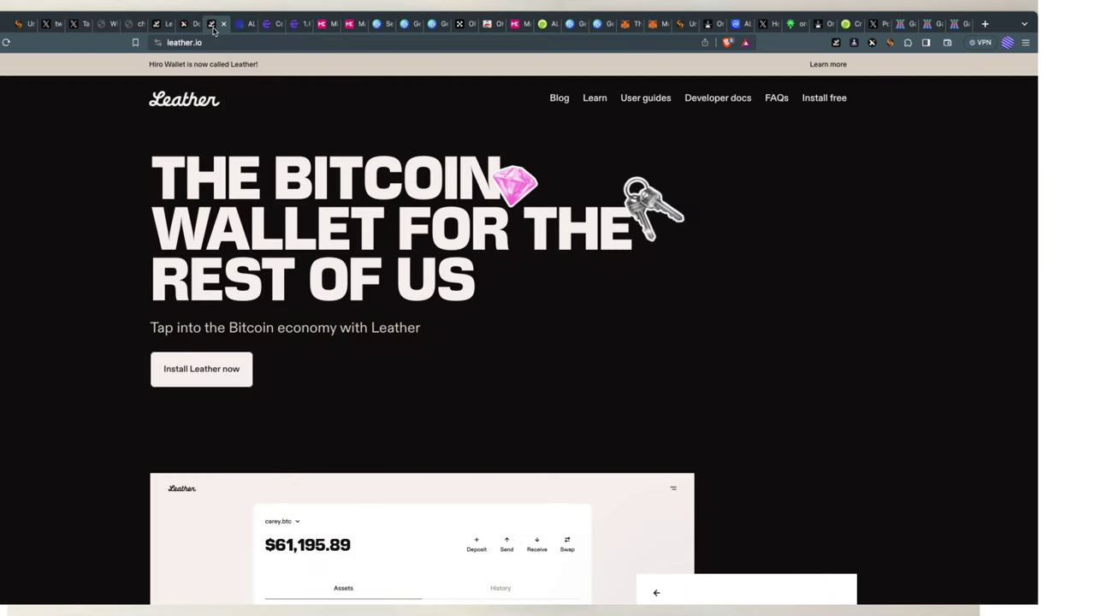
pyautogui.click(155, 24)
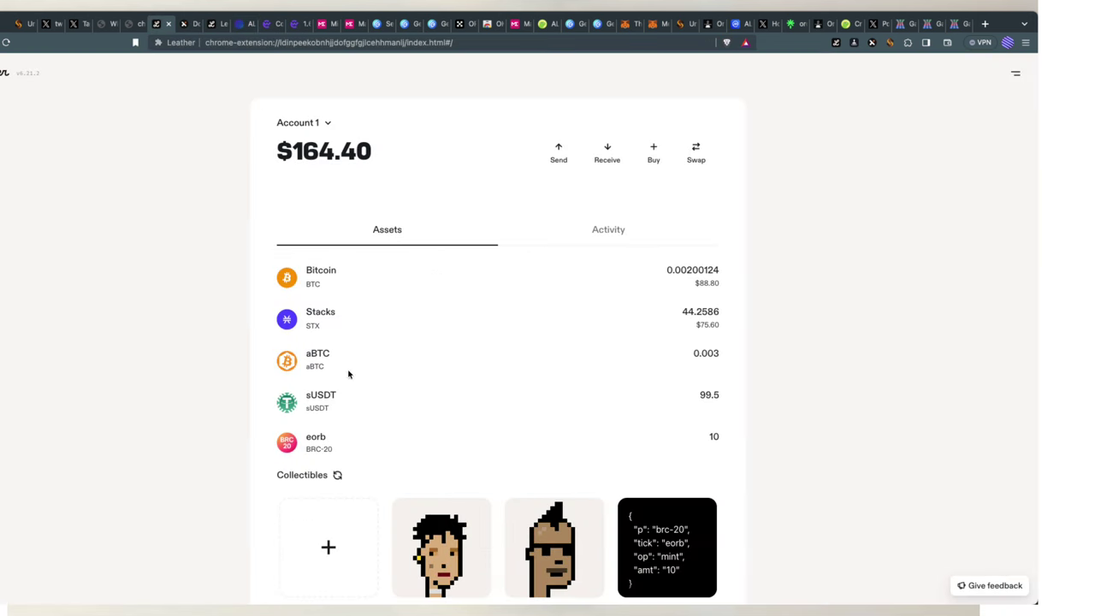
pyautogui.press('super+equal')
pyautogui.press('super+equal')
pyautogui.press('super+equal')
pyautogui.press('super+equal')
pyautogui.press('super+equal')
pyautogui.press('super+equal')
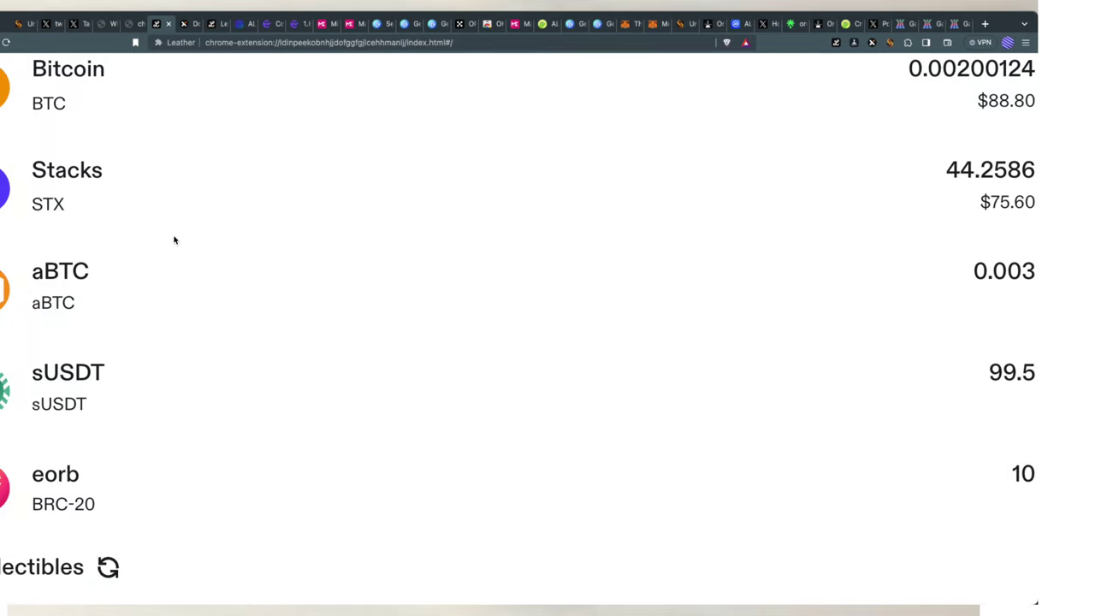
pyautogui.press('super+0')
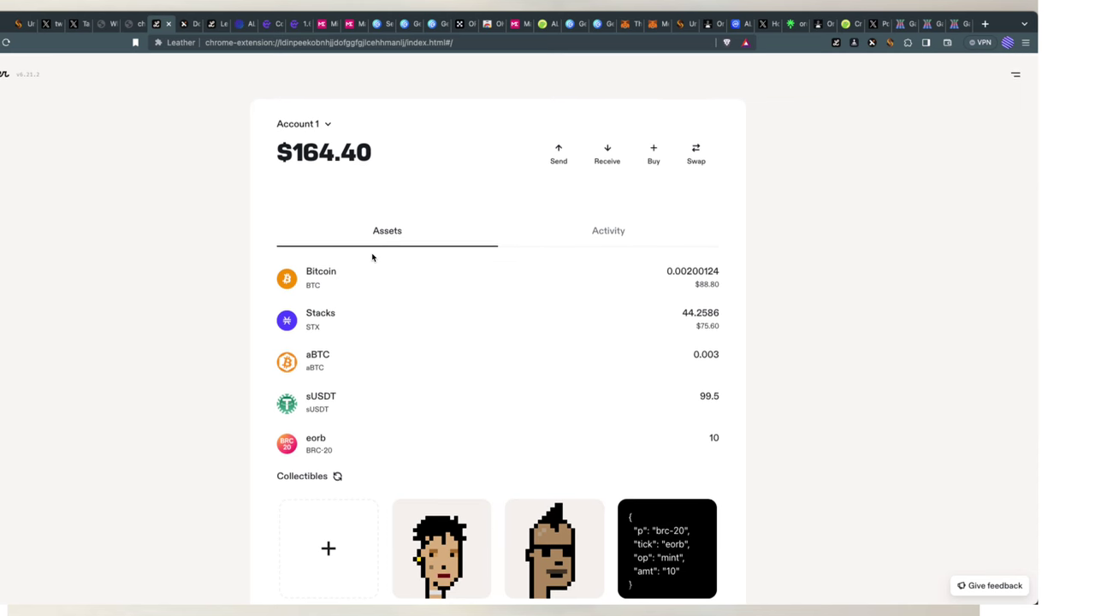
pyautogui.scroll(-2, 371, 288)
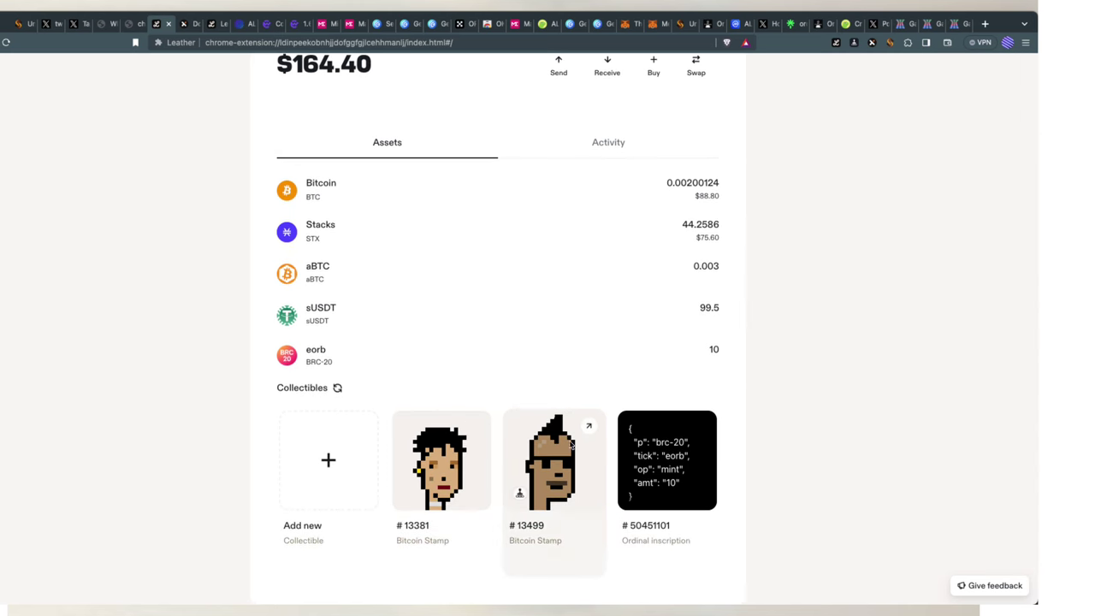
pyautogui.scroll(2, 556, 419)
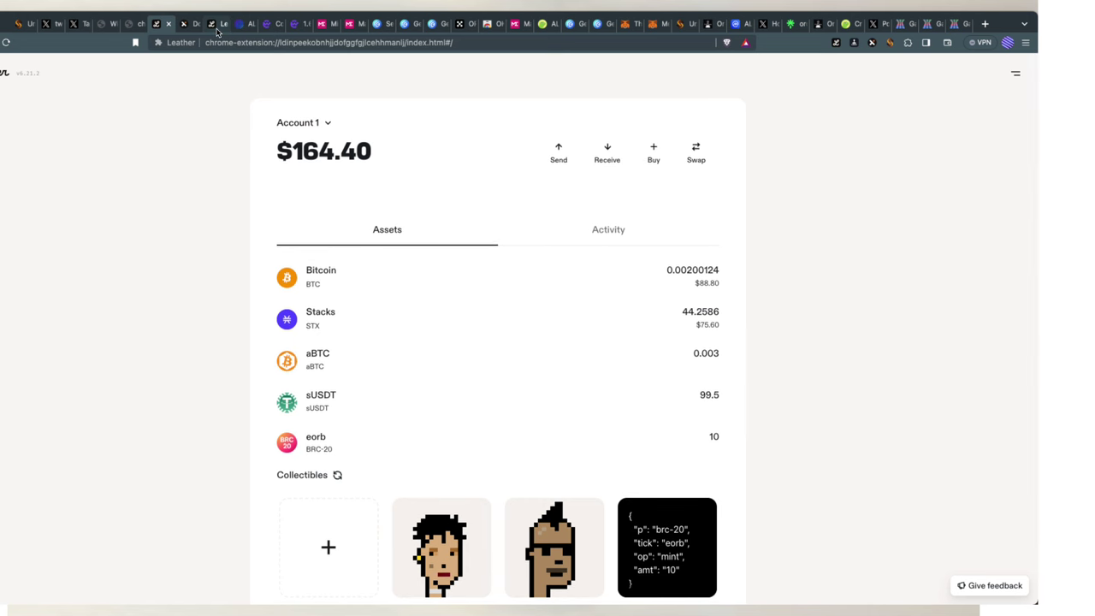
# Step: Back on ALEX, disconnect both the Stacks and Bitcoin wallets and reset page zoom to 100%
pyautogui.click(241, 23)
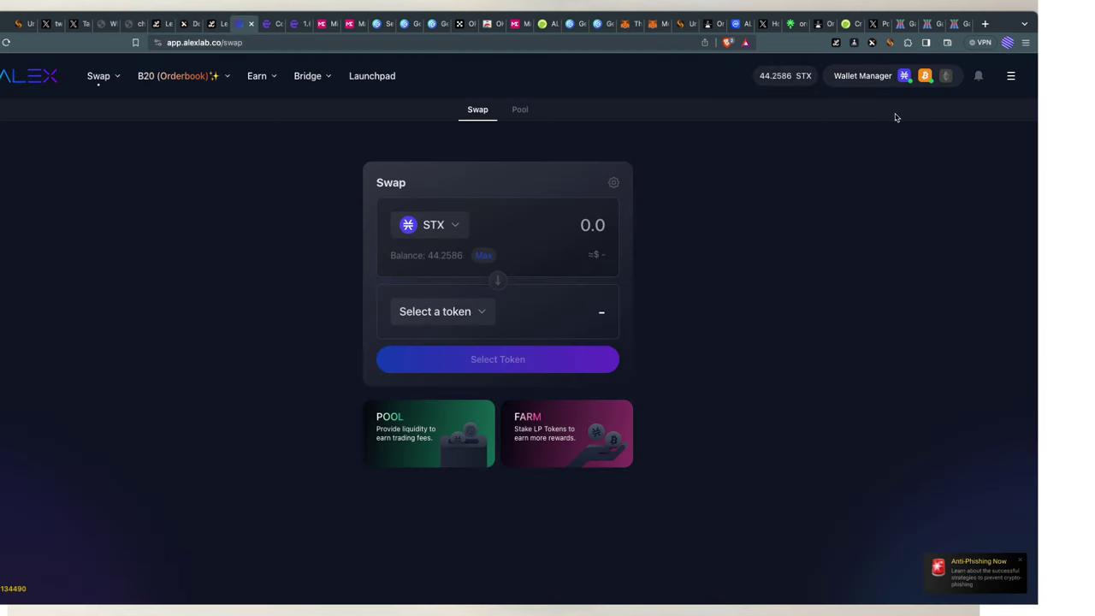
pyautogui.click(856, 77)
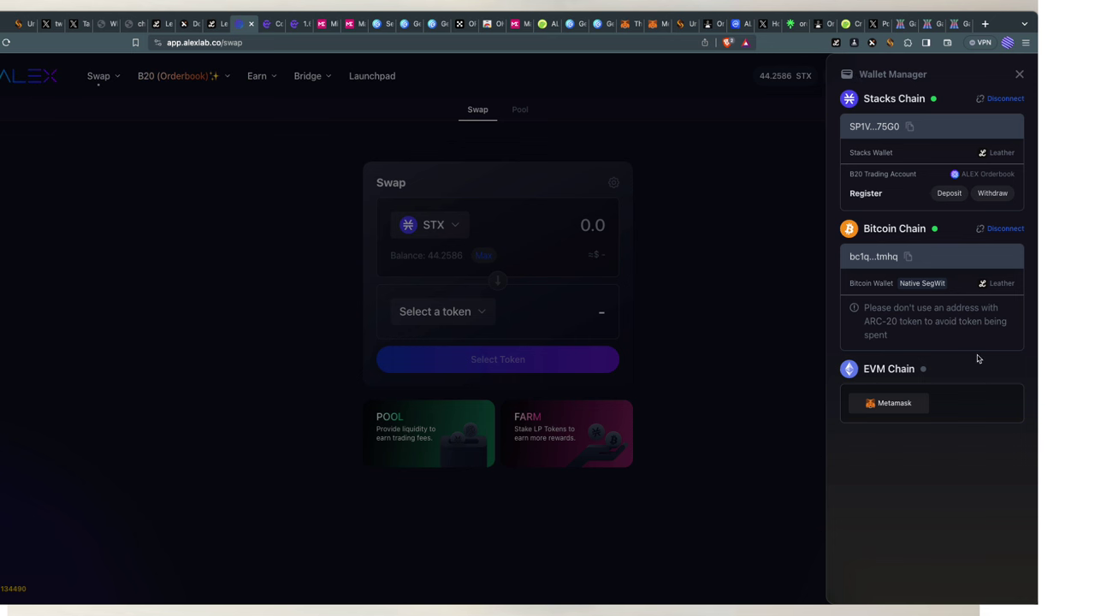
pyautogui.click(1006, 98)
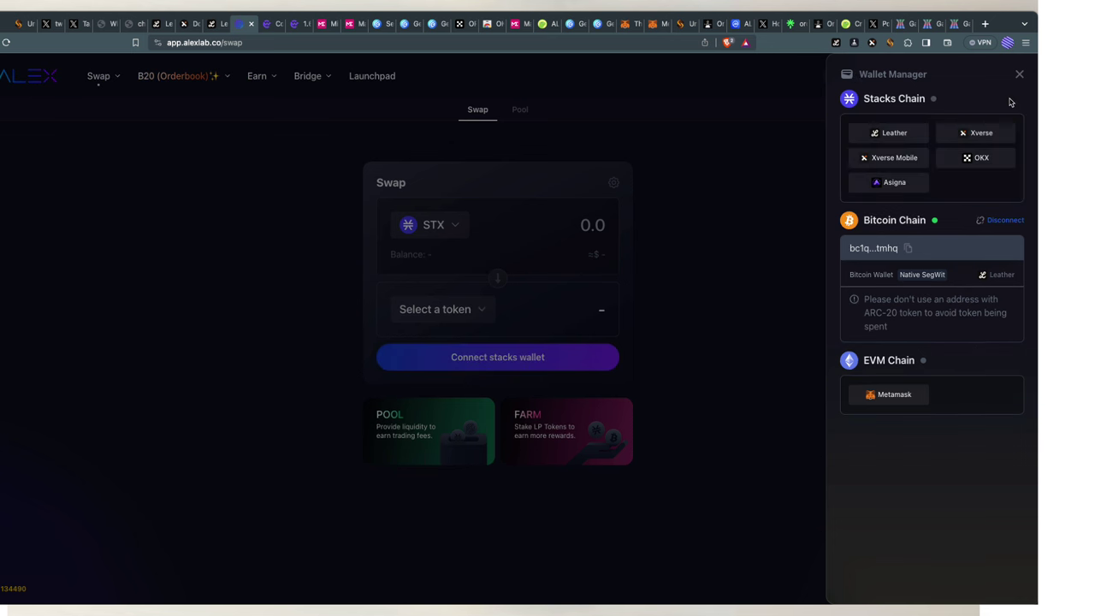
pyautogui.click(1007, 220)
pyautogui.click(1019, 75)
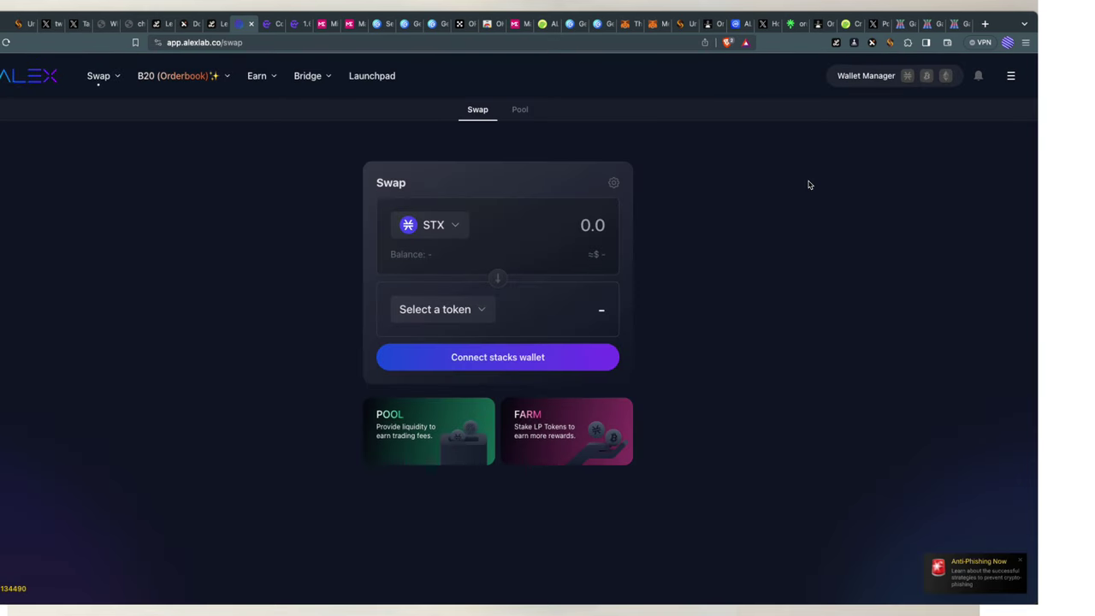
pyautogui.scroll(5, 908, 95)
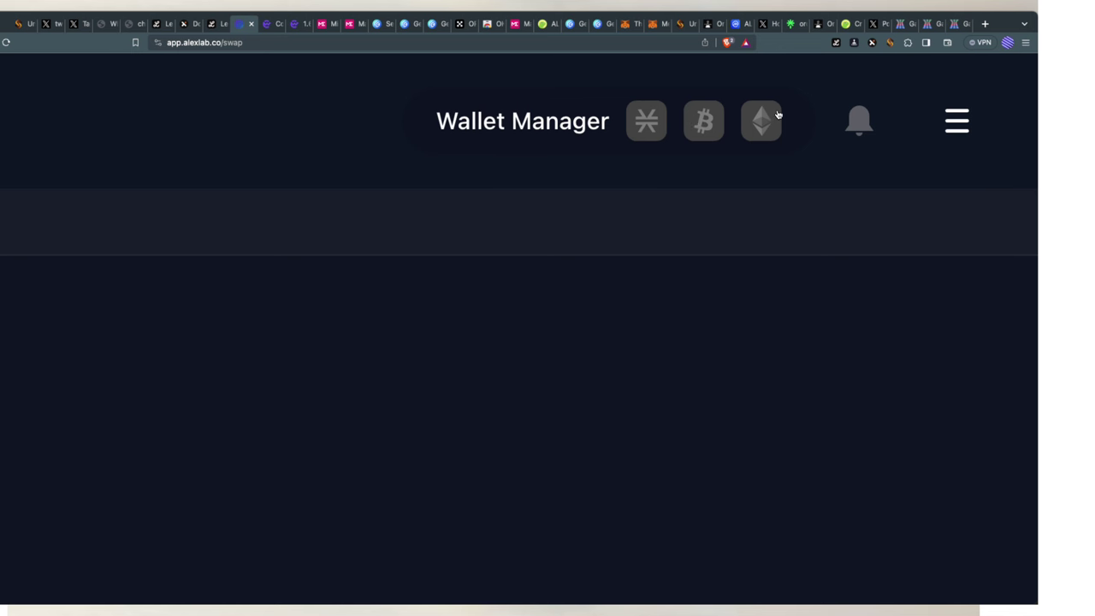
pyautogui.press('super+0')
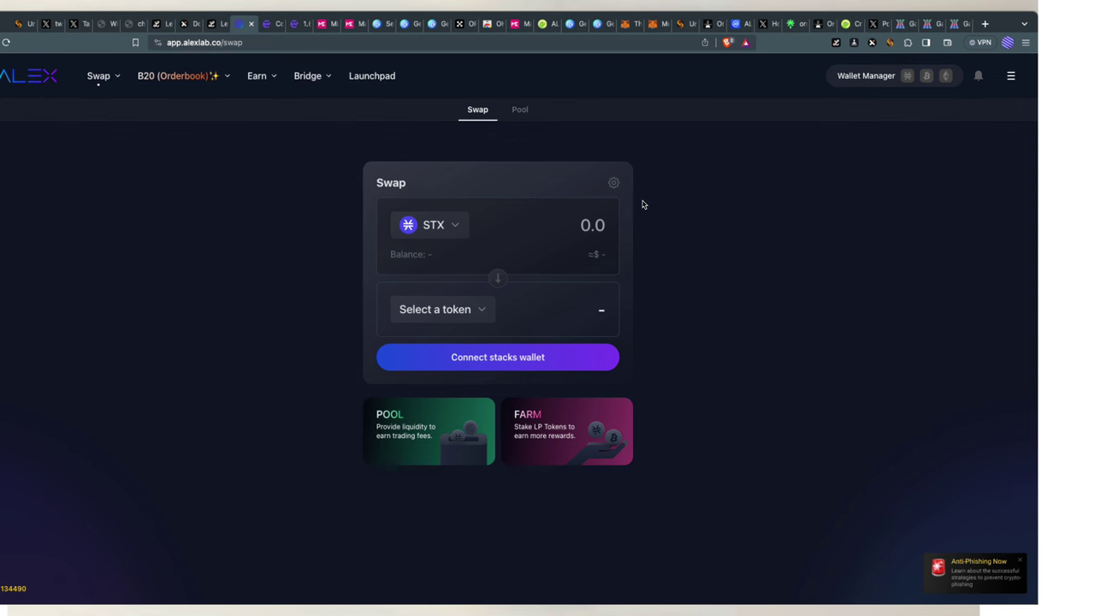
# Step: Connect Leather as the Stacks-chain wallet, bringing in the 44.2586 STX balance
pyautogui.click(503, 361)
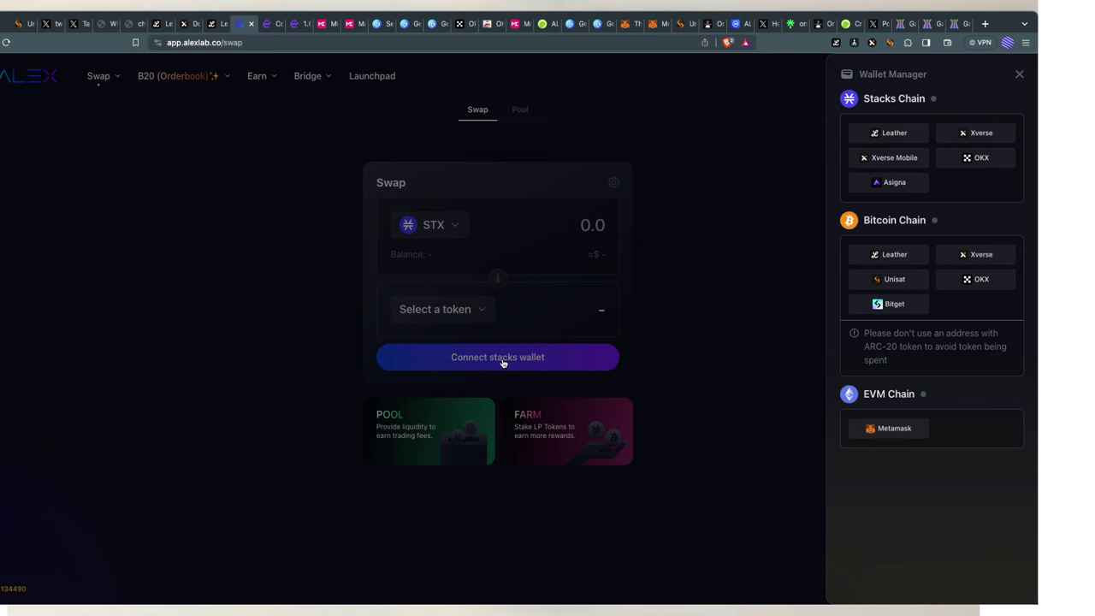
pyautogui.click(888, 135)
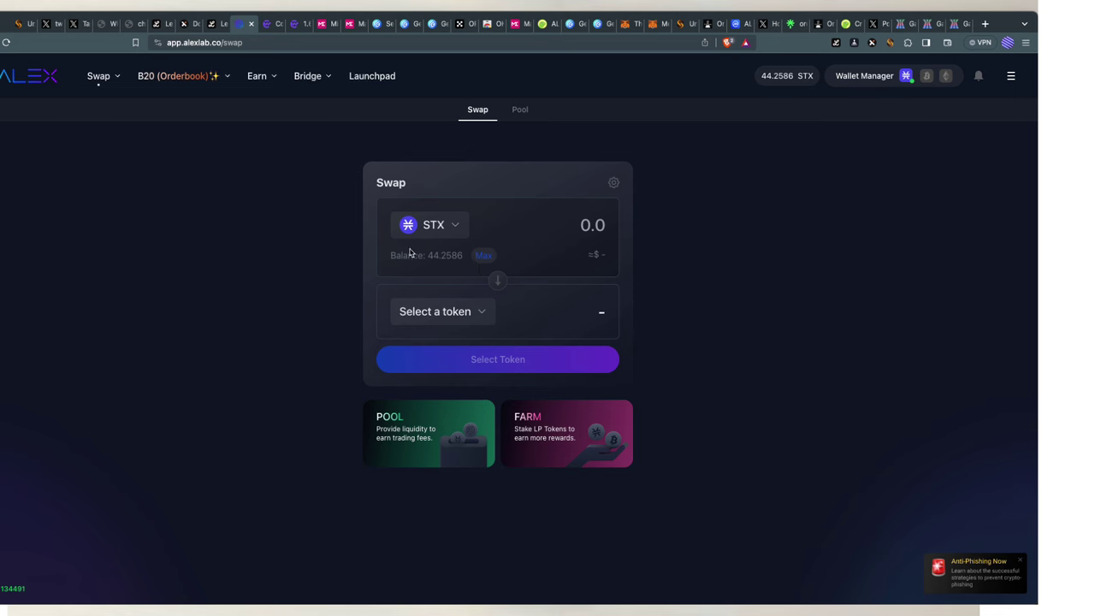
pyautogui.scroll(5, 478, 268)
pyautogui.scroll(-5, 531, 326)
# Step: Pair sUSDT against ALEX and use Max to fill 99.5 sUSDT, quoting about 272.8151 ALEX
pyautogui.click(449, 233)
pyautogui.click(362, 256)
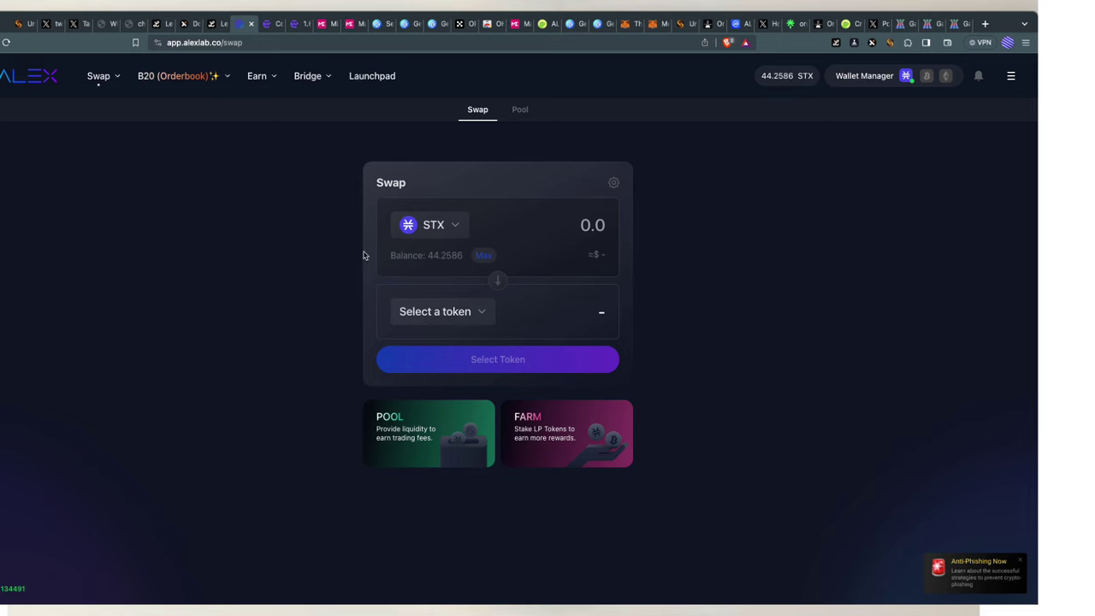
pyautogui.click(438, 229)
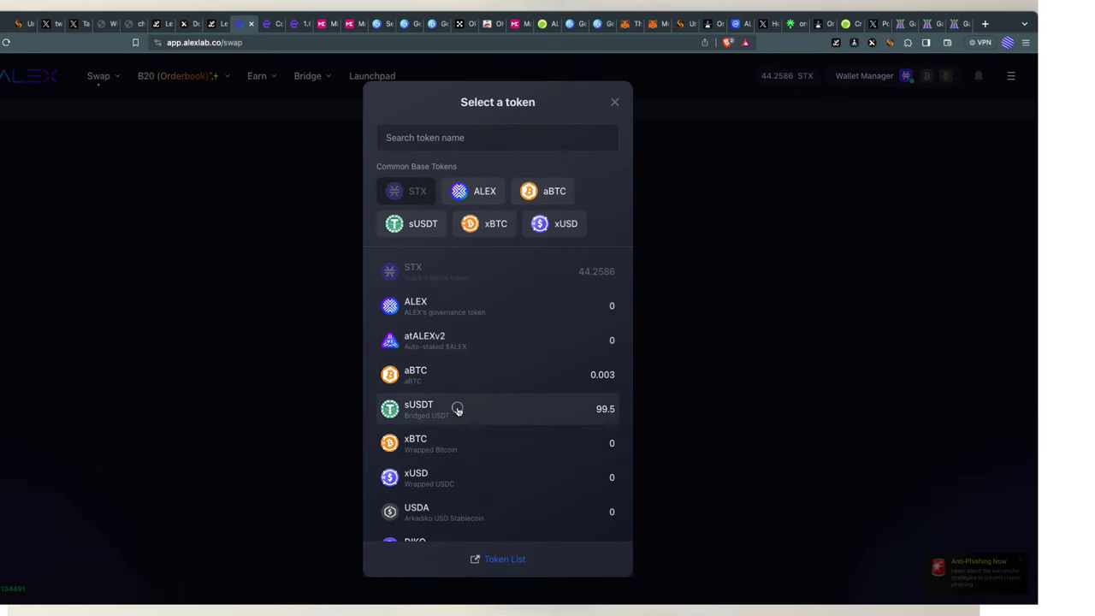
pyautogui.click(456, 413)
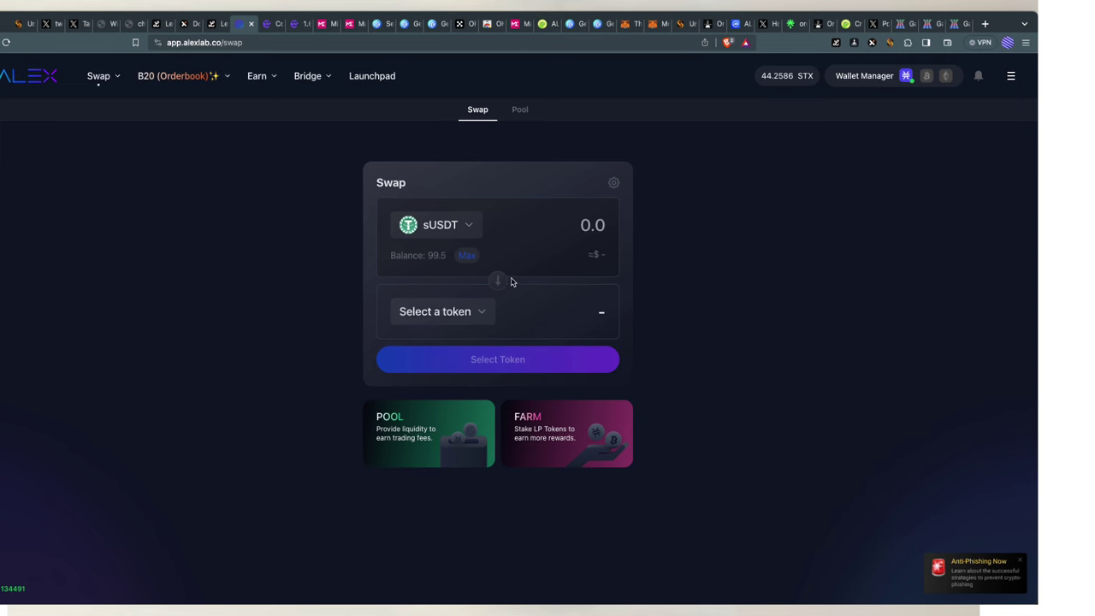
pyautogui.click(458, 322)
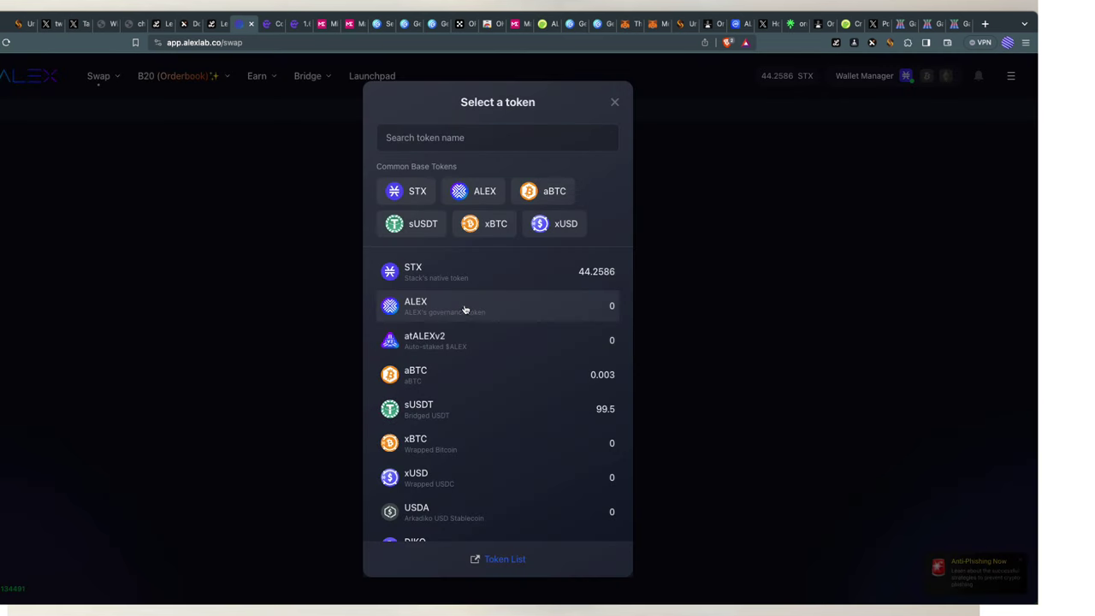
pyautogui.click(466, 307)
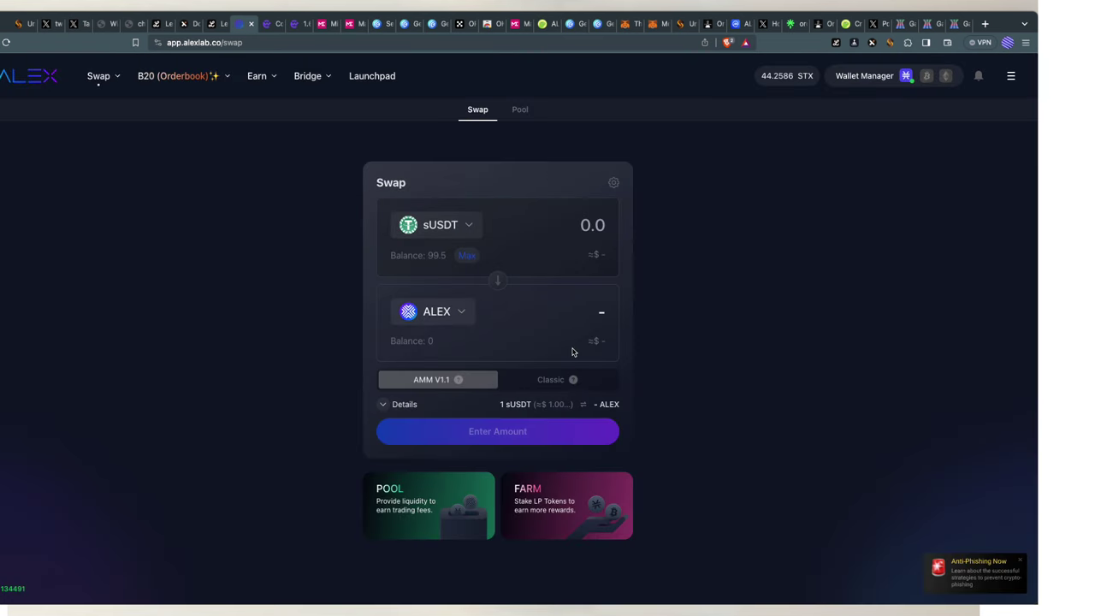
pyautogui.click(469, 256)
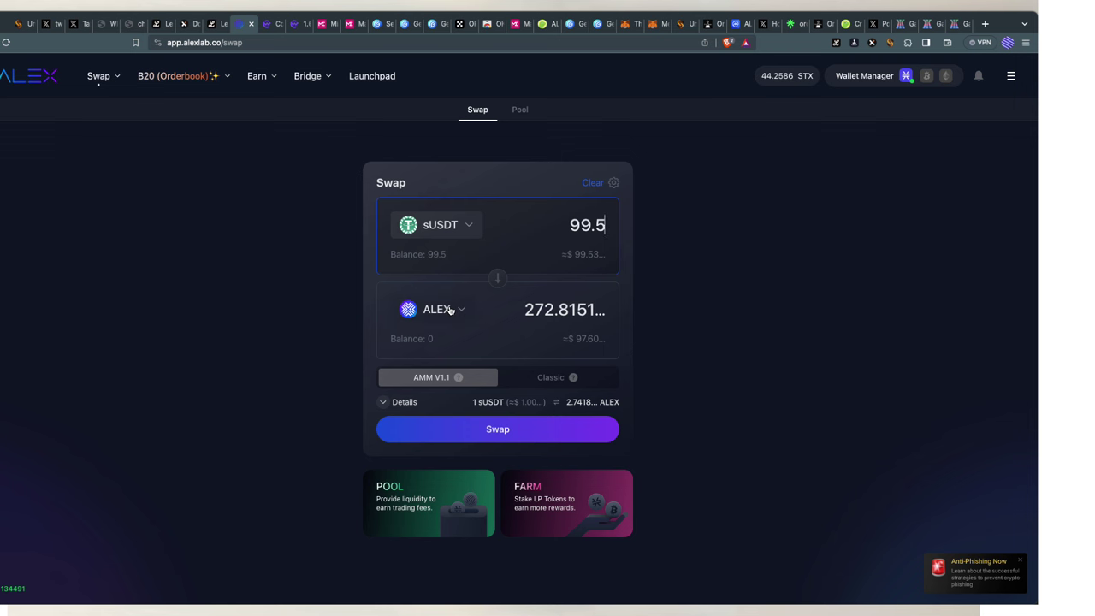
# Step: Confirm the 99.5 sUSDT to ALEX swap, accept the congestion warning, and dismiss the broadcast notice
pyautogui.click(501, 437)
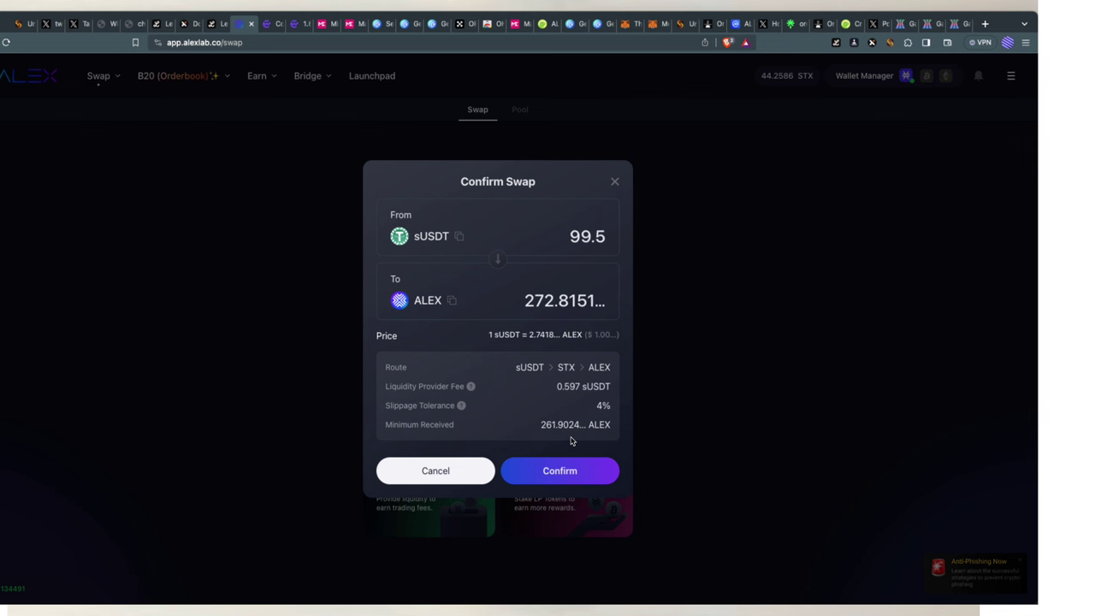
pyautogui.click(564, 470)
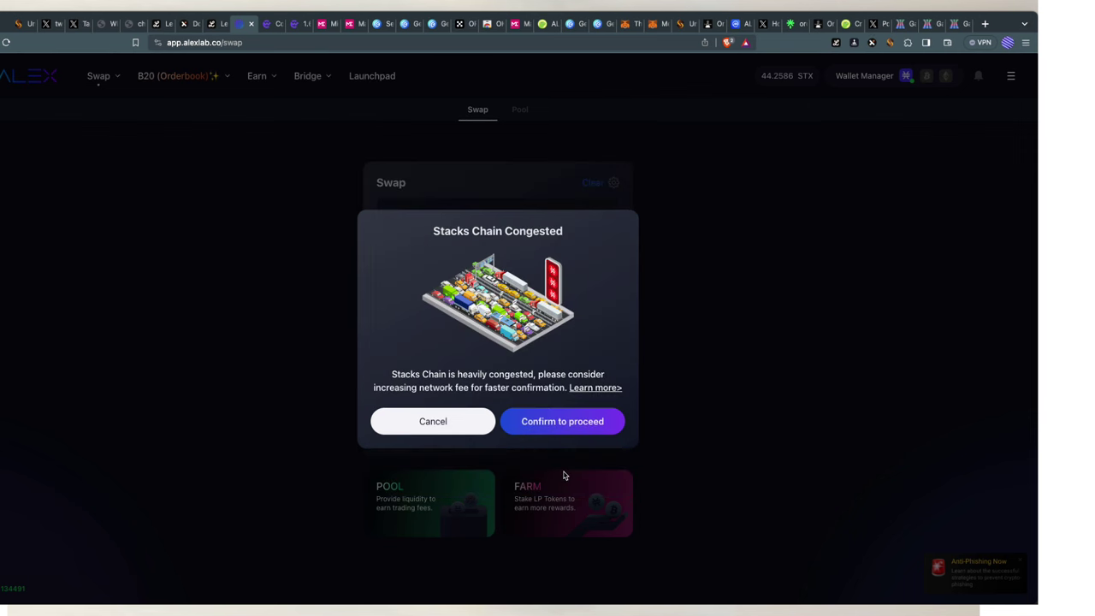
pyautogui.click(547, 431)
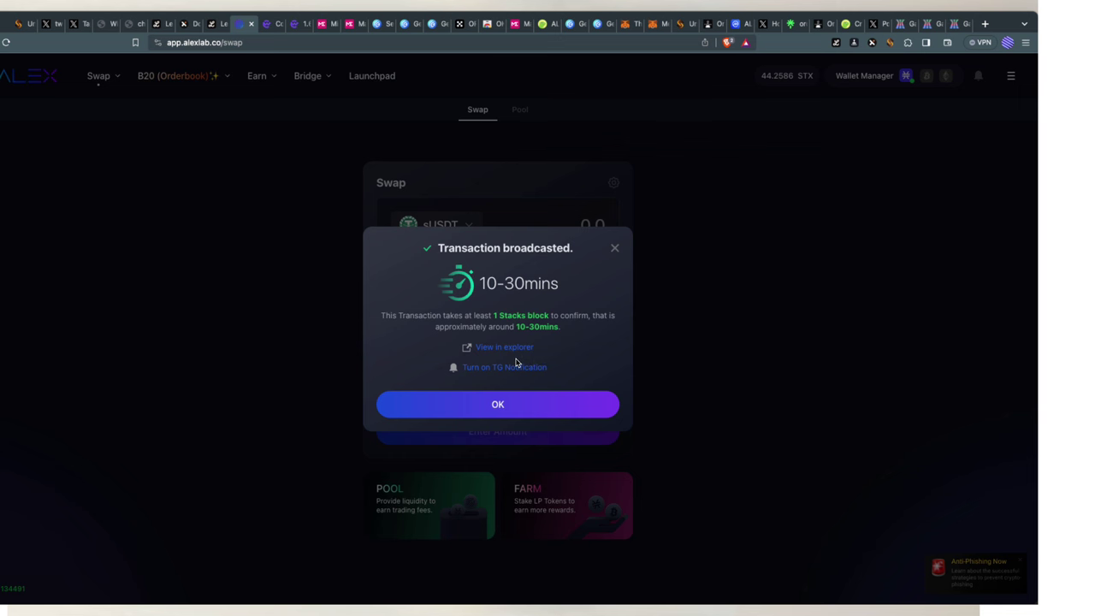
pyautogui.click(520, 405)
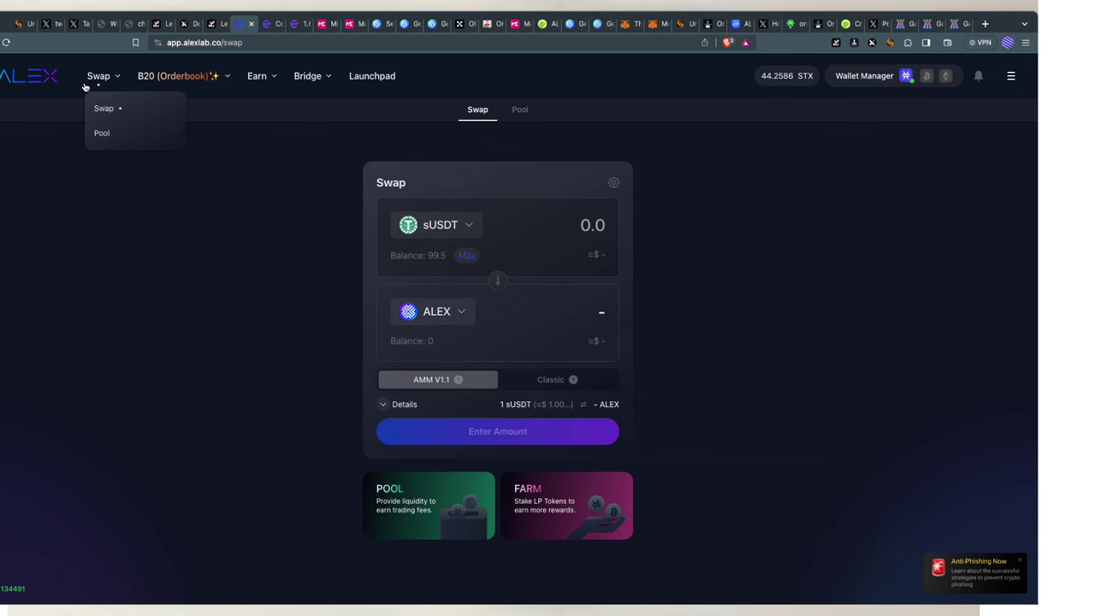
# Step: Switch to CoinGecko's ALEX Lab page, highlight the $0.356539 price, and scroll through chart and statistics
pyautogui.click(544, 23)
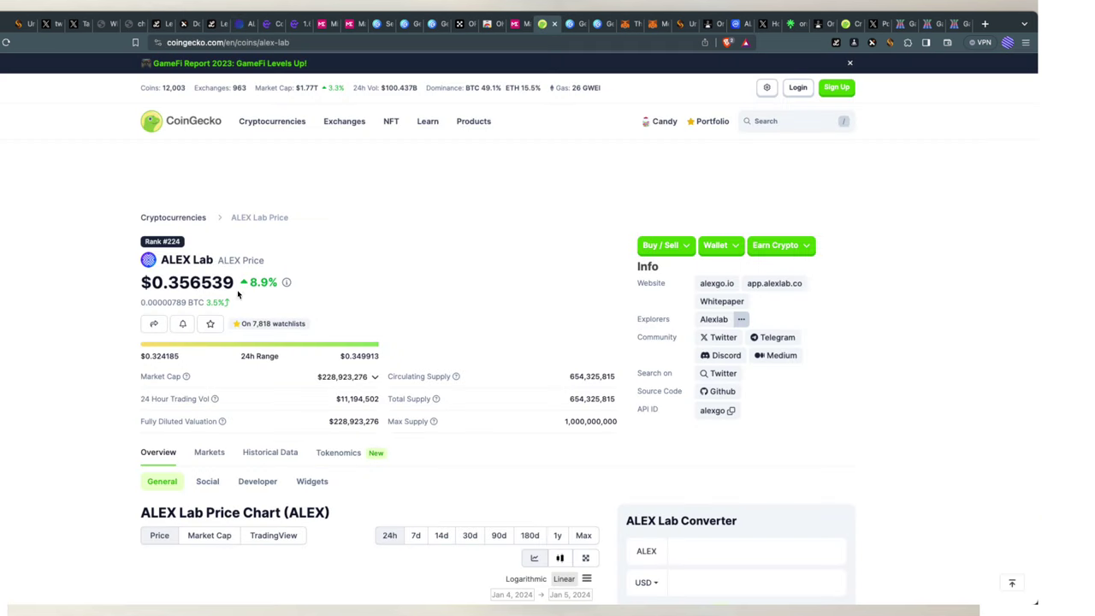
pyautogui.moveTo(304, 282); pyautogui.dragTo(137, 284)
pyautogui.scroll(-1, 137, 285)
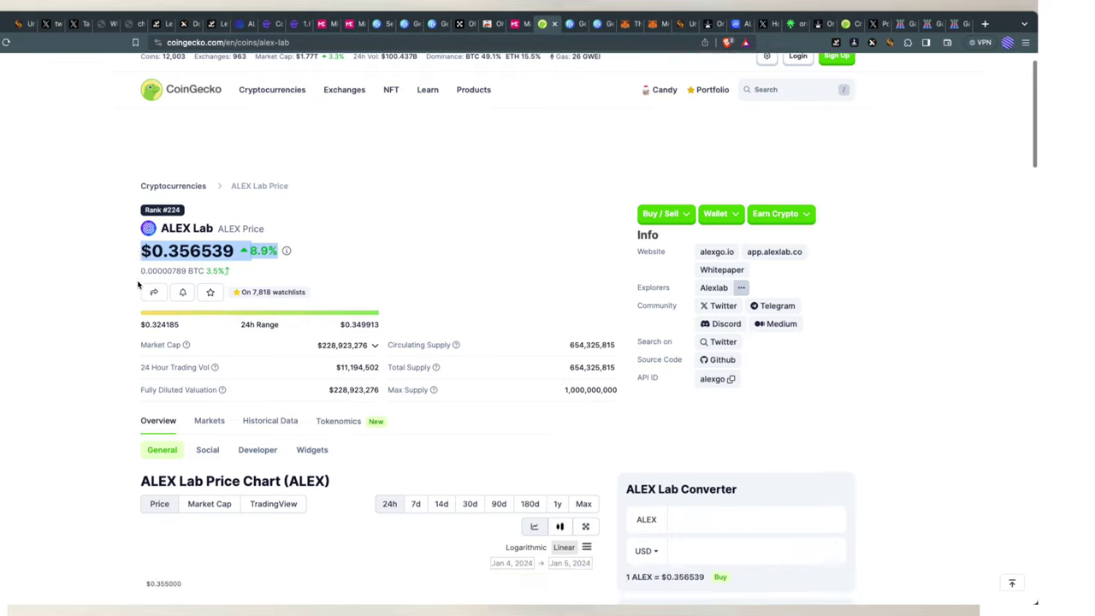
pyautogui.scroll(-10, 137, 285)
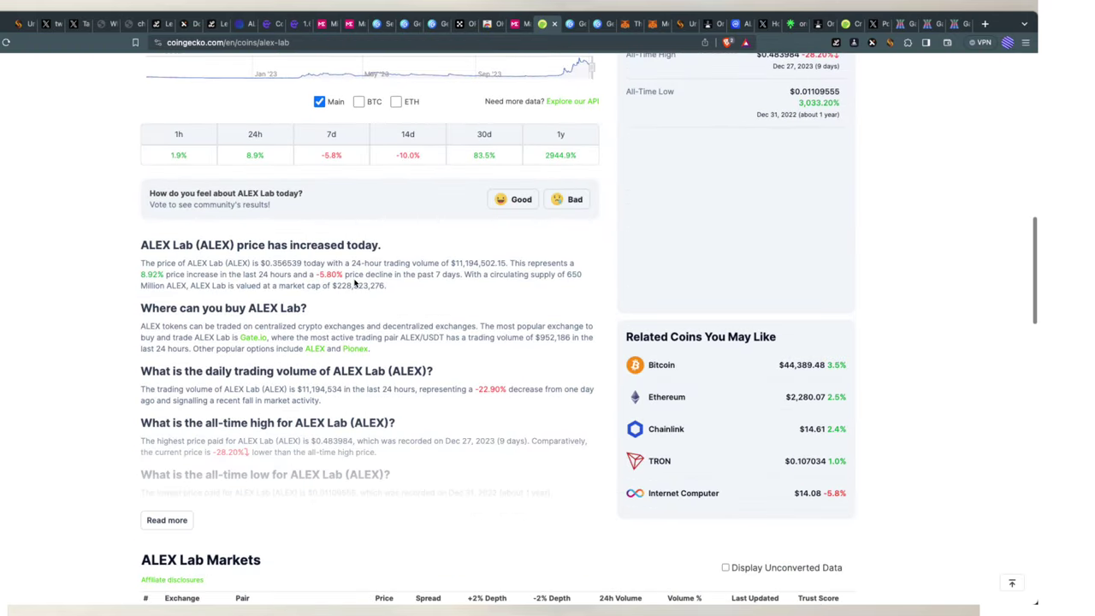
pyautogui.scroll(10, 355, 283)
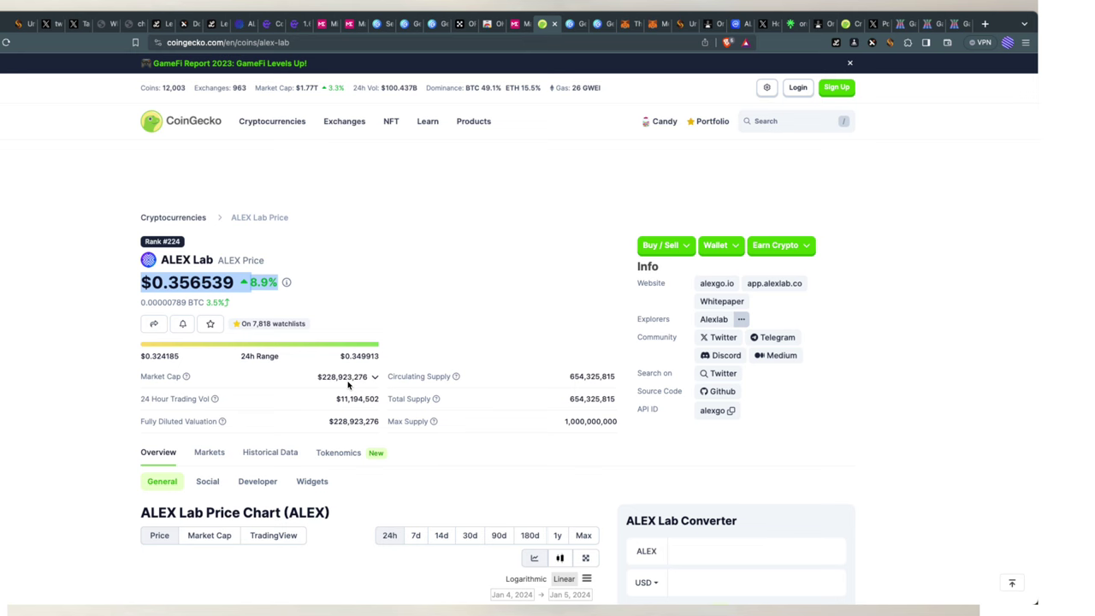
pyautogui.scroll(-3, 451, 366)
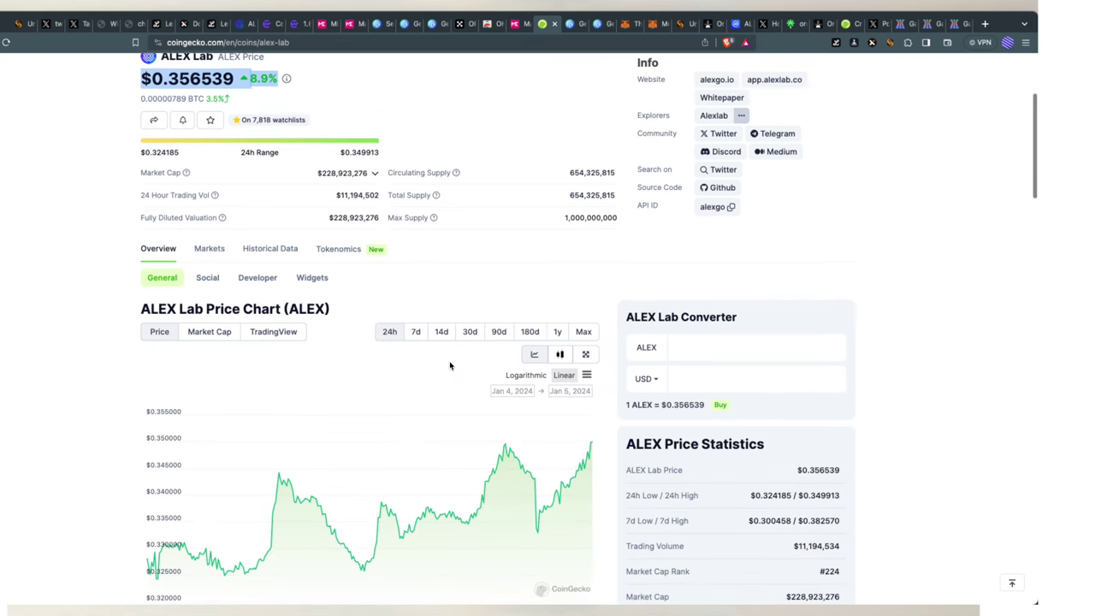
pyautogui.scroll(-5, 450, 365)
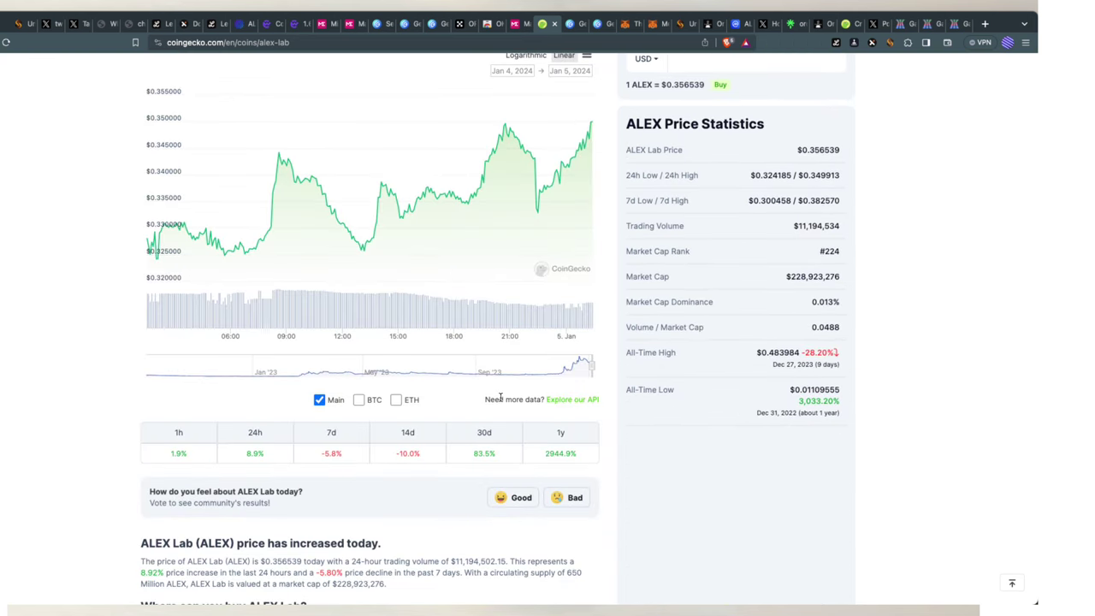
pyautogui.scroll(-4, 500, 396)
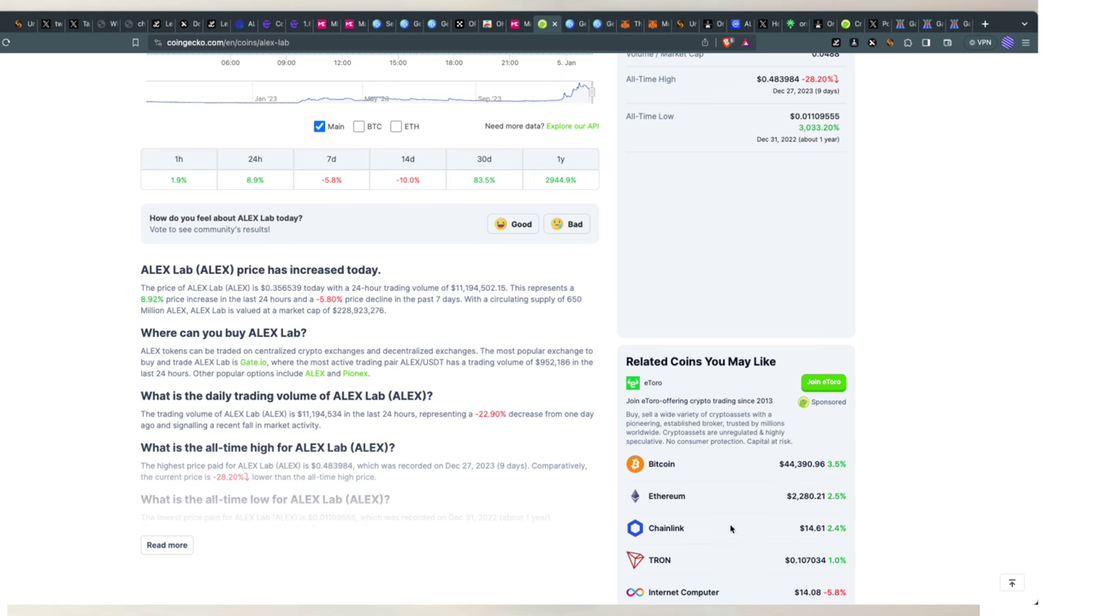
# Step: Switch to the coinw.com tab showing the 10 USDT Super Bonus offer
pyautogui.click(265, 30)
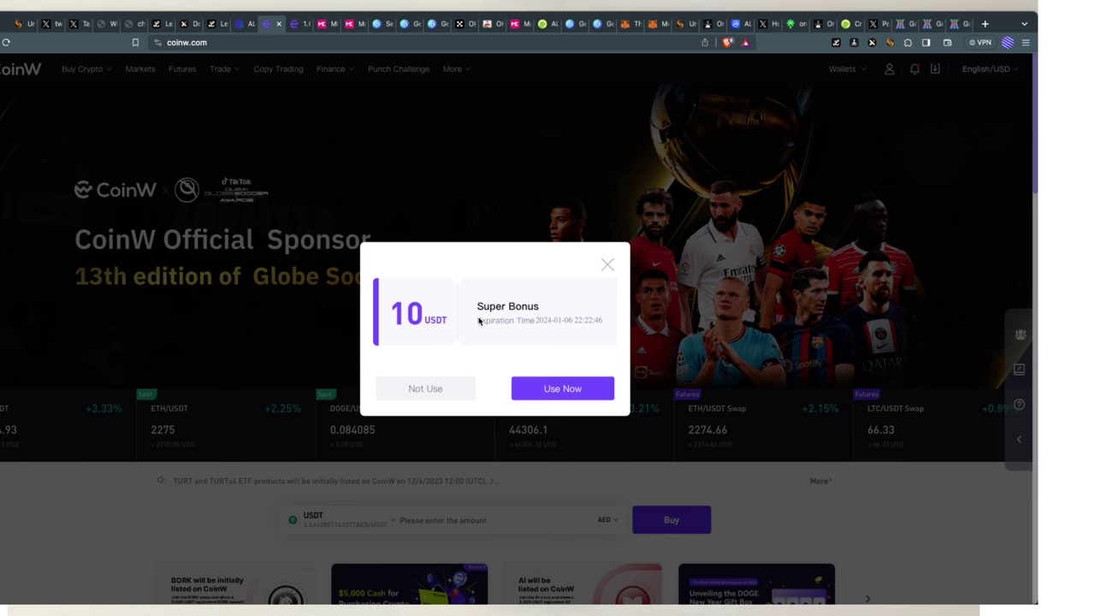